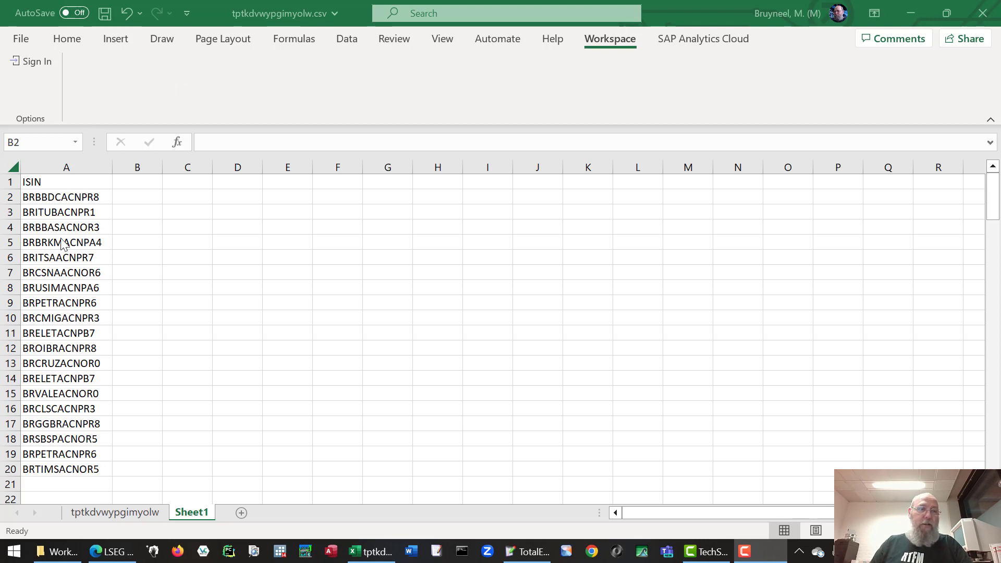
Sign in to the Refinitiv Workspace add-in with the user ID and account password.
click(40, 65)
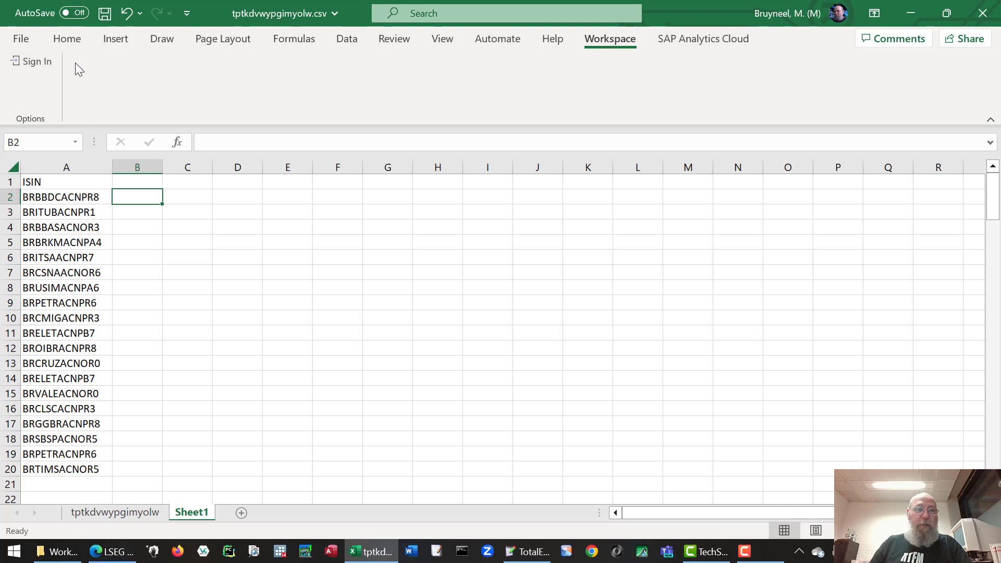
click(49, 61)
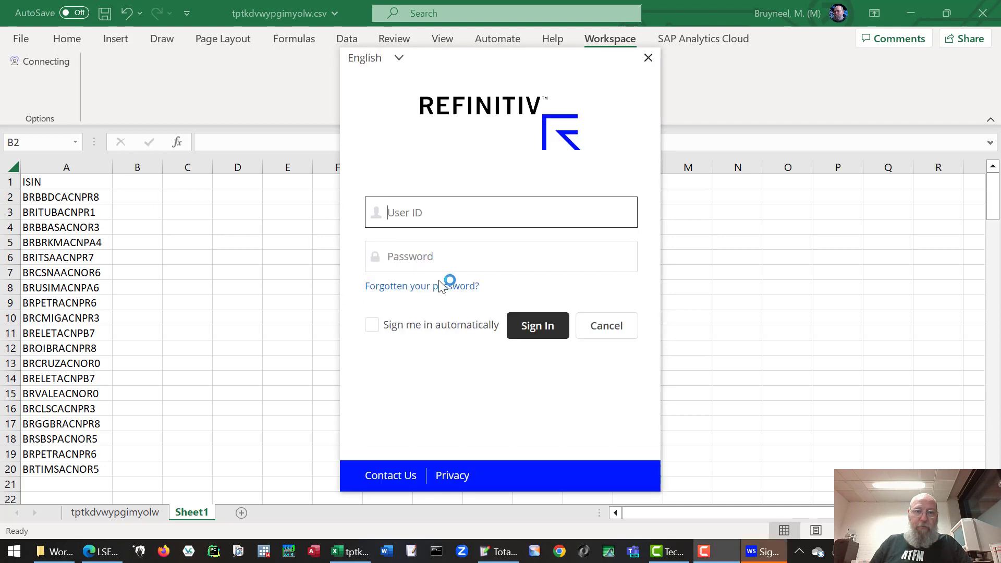
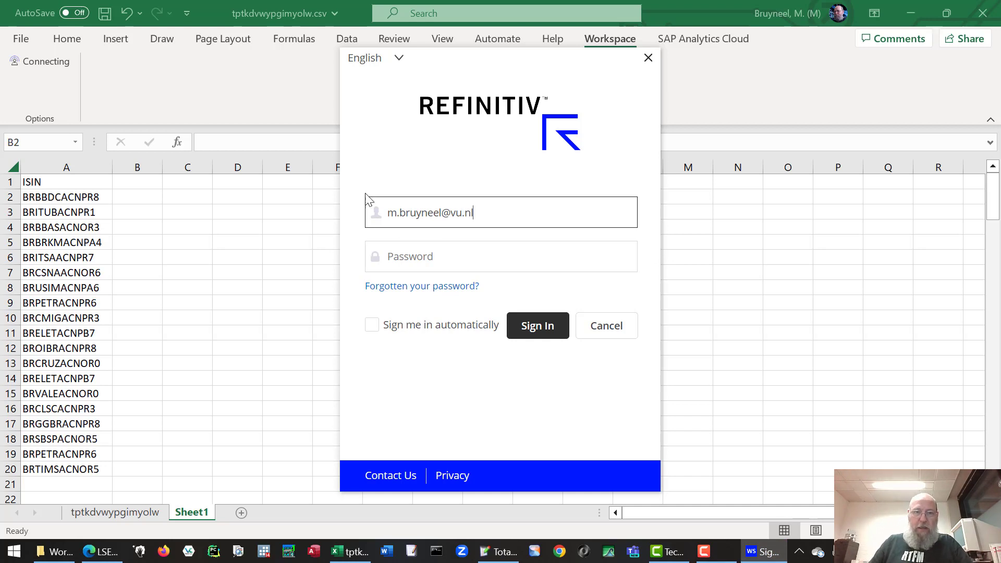
click(395, 260)
text(************)
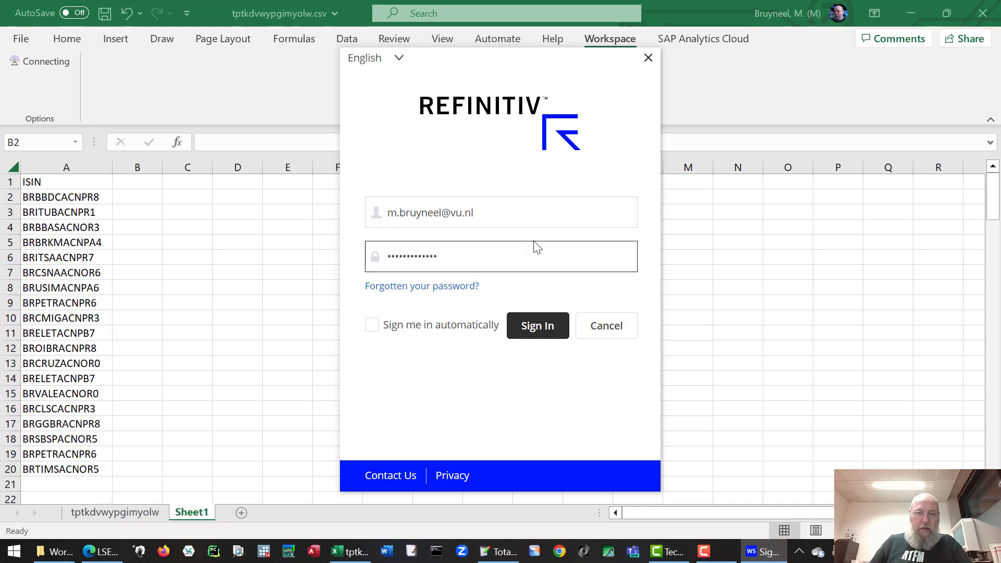
click(537, 336)
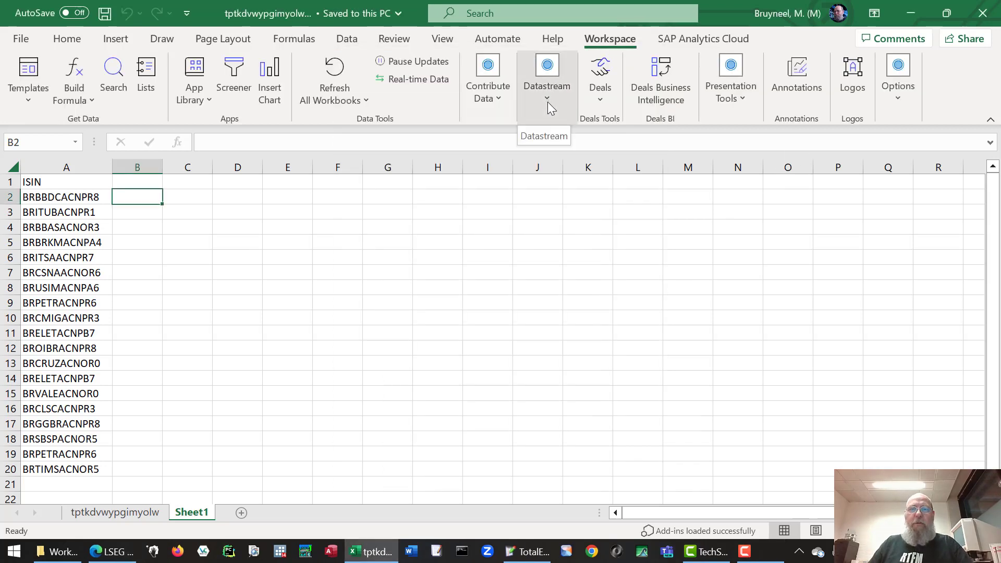
click(546, 96)
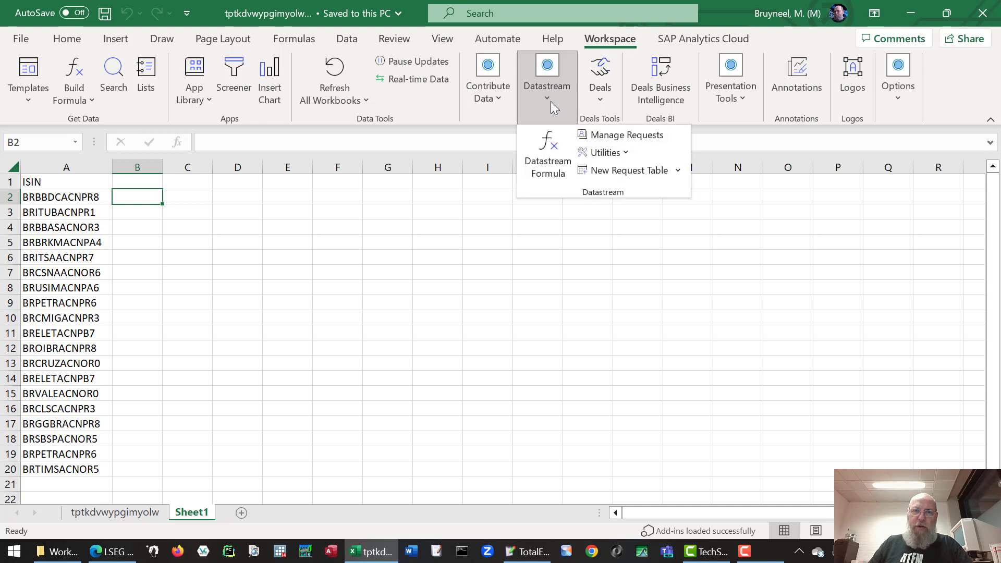
click(551, 155)
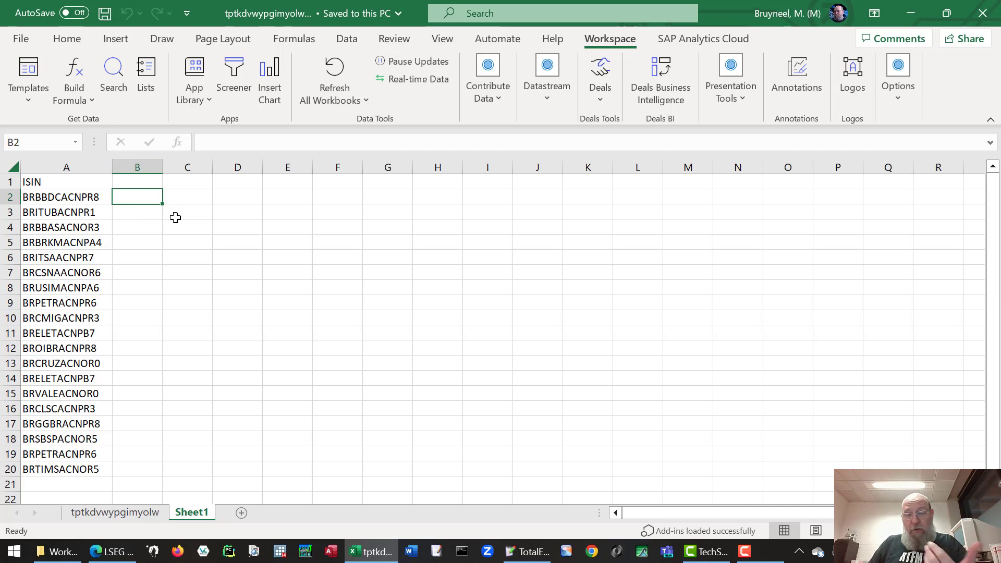
Open the Refinitiv Formula Builder maximized to fill the screen.
click(78, 74)
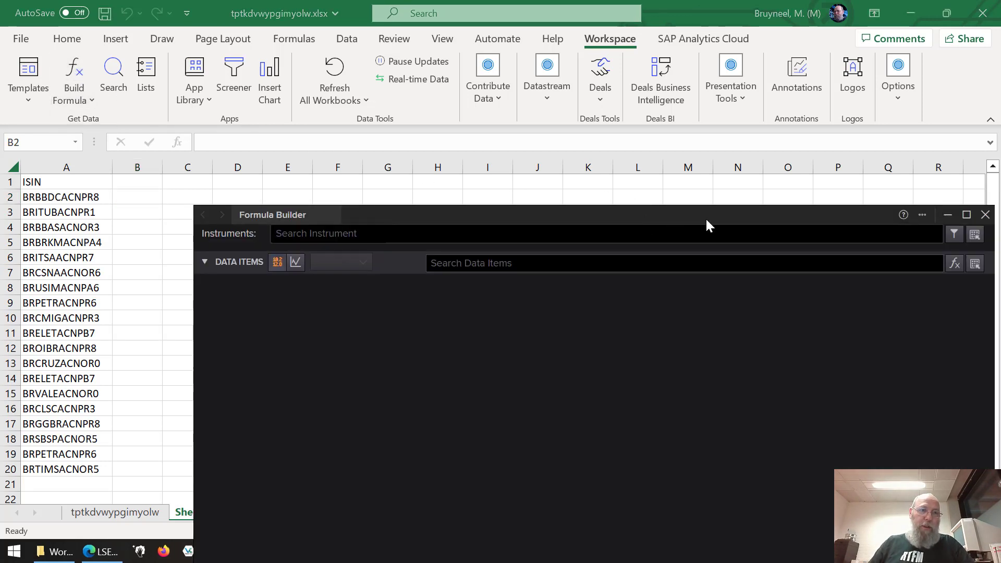
click(967, 214)
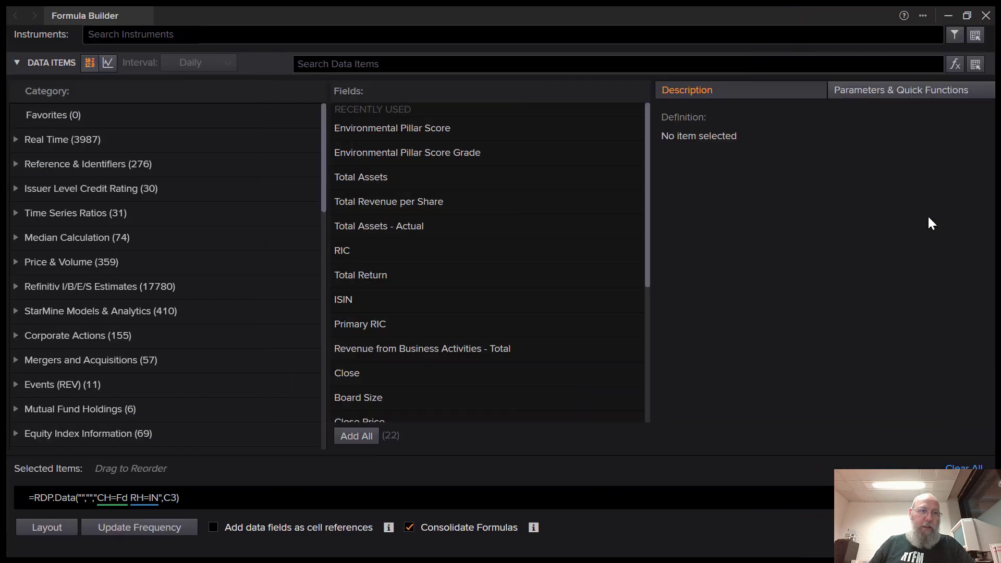
drag(624, 21, 573, 30)
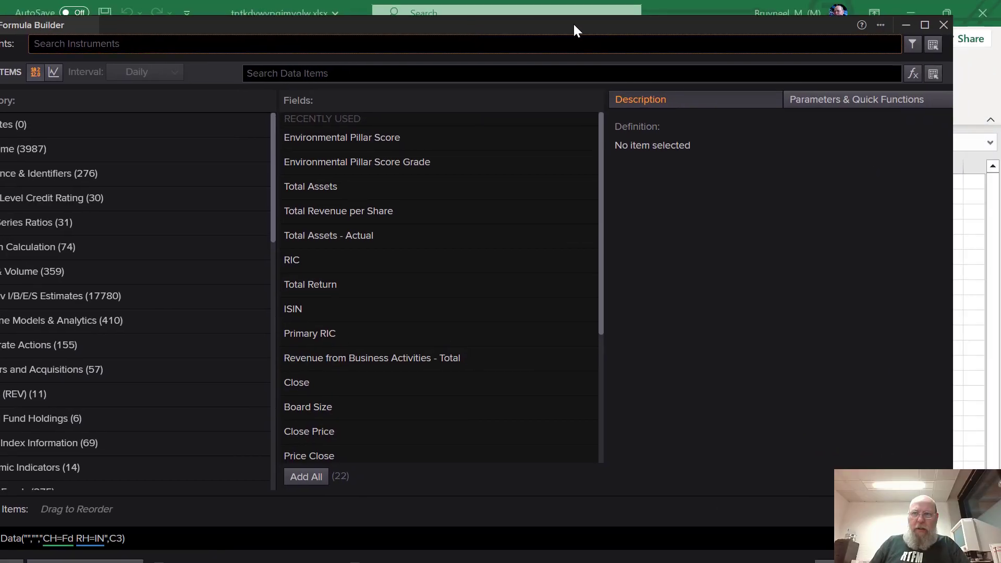
click(921, 29)
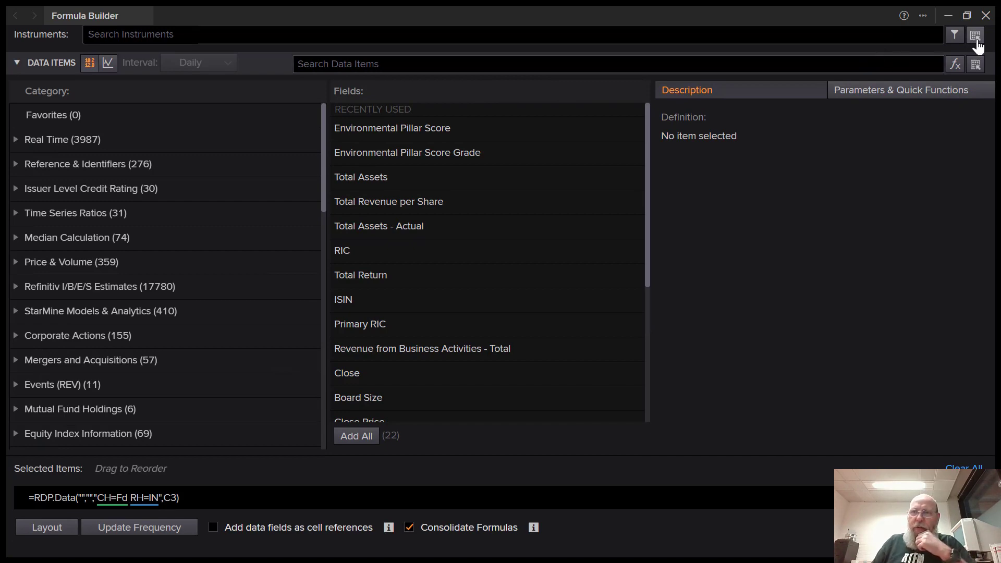
Set cells A2:A20 as the instruments with ISIN as the symbol type.
click(976, 37)
drag(78, 197, 43, 469)
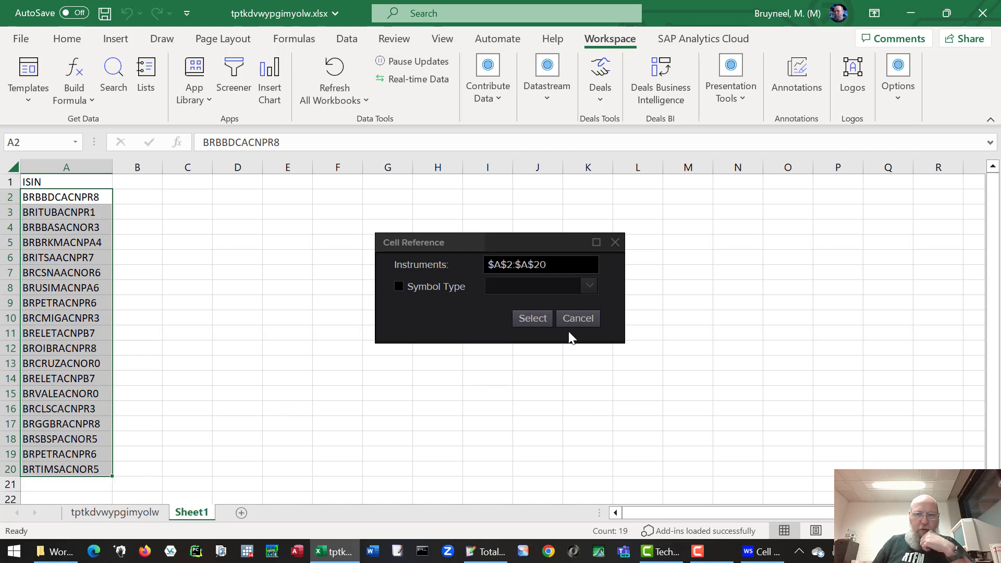
click(423, 287)
click(590, 292)
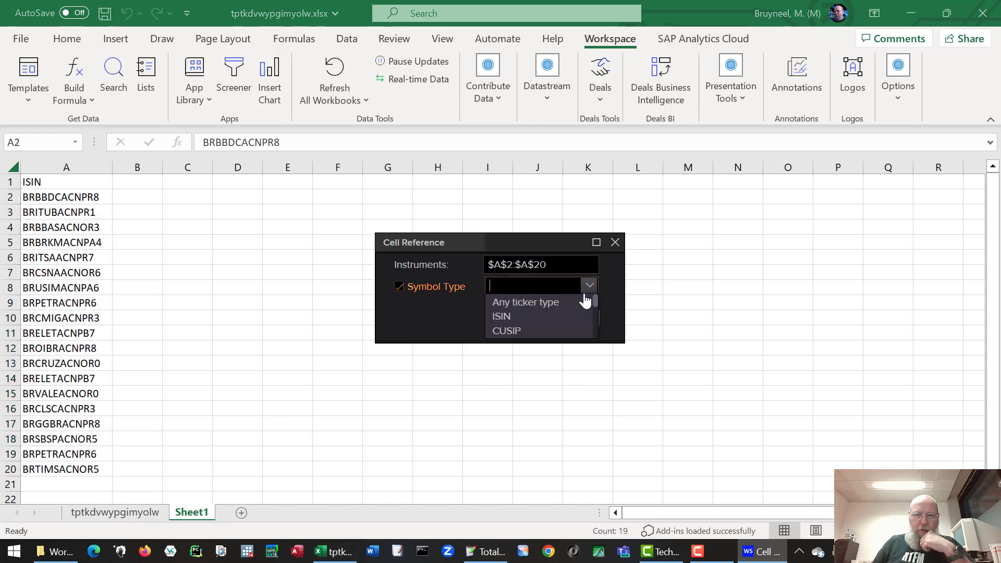
click(502, 317)
click(535, 320)
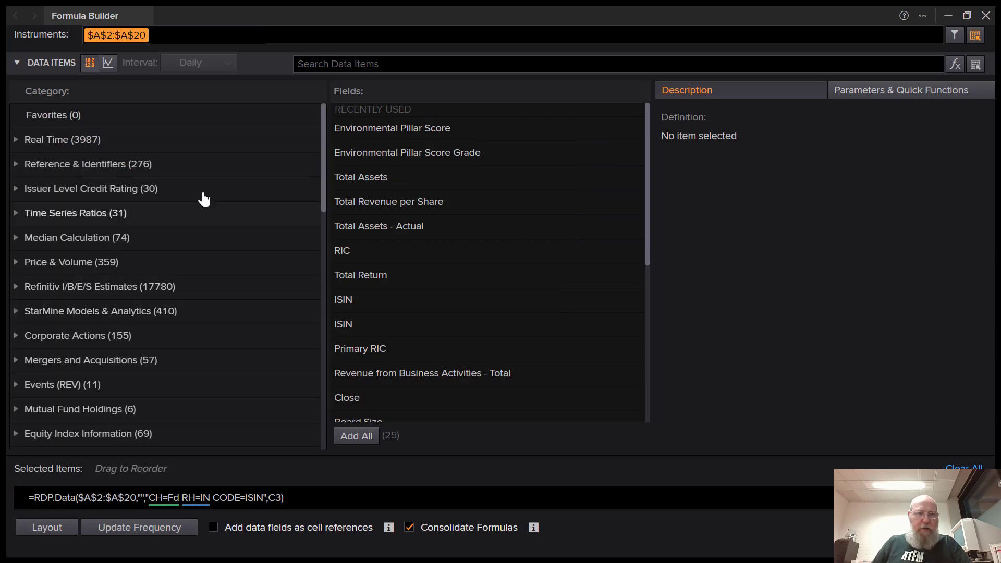
Add Environmental Pillar Score (TR.EnvironmentPillarScore) to the formula and show its parameters.
click(298, 64)
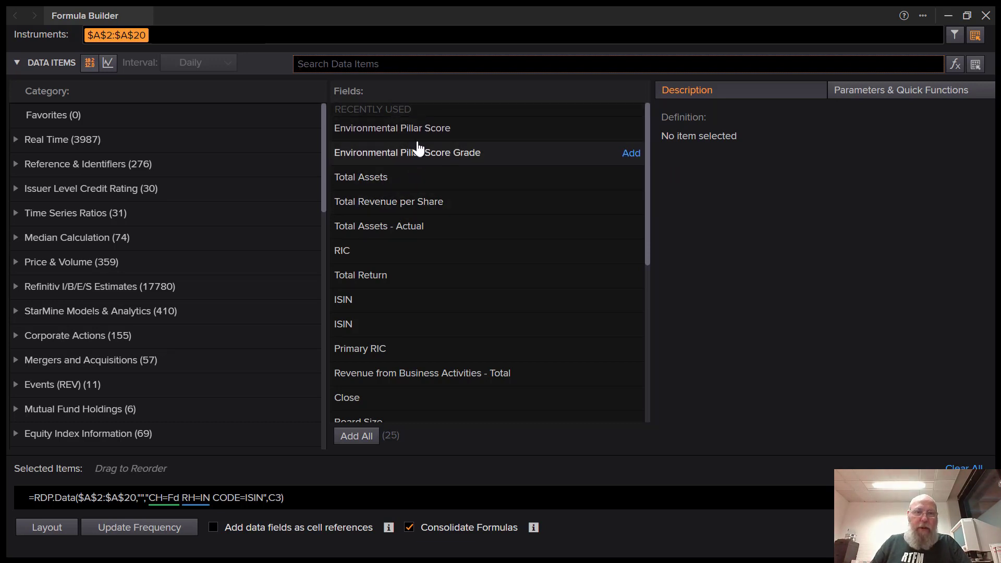
click(385, 130)
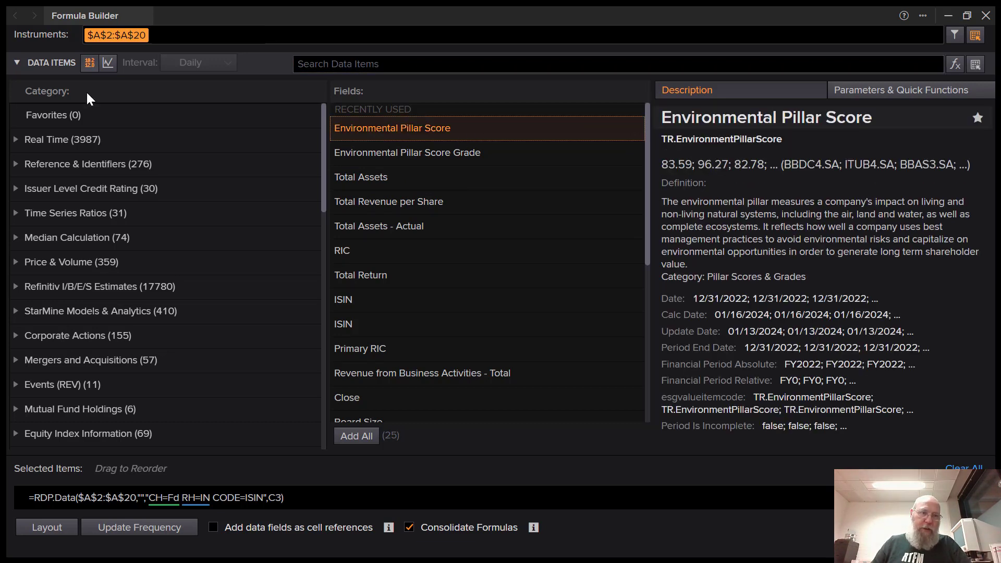
mouse_move(525, 119)
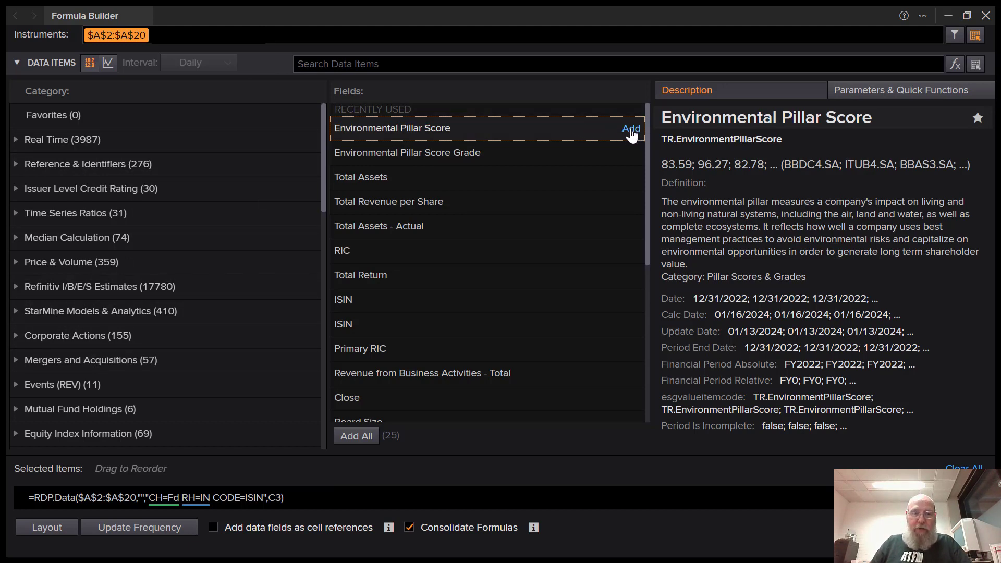
click(631, 129)
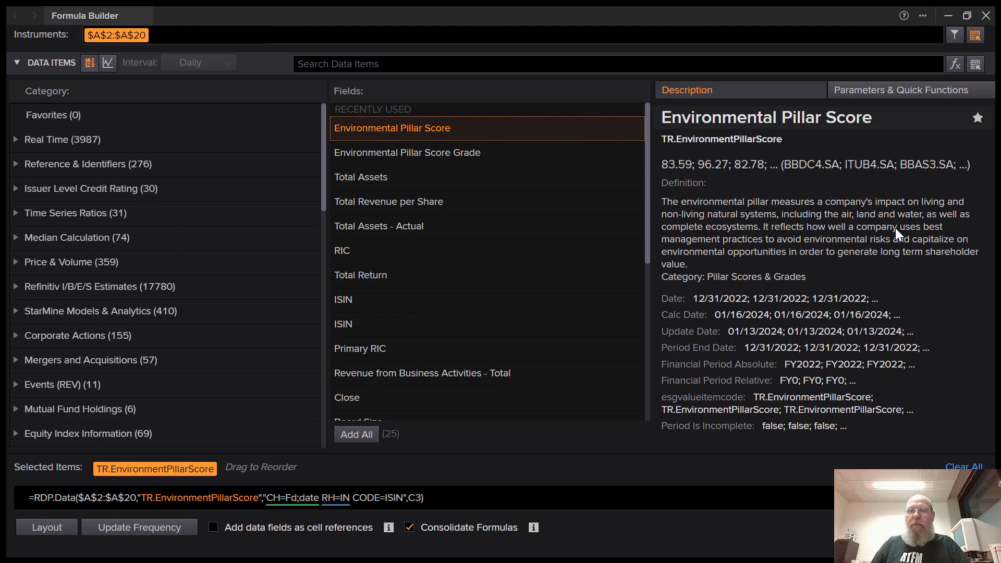
click(916, 100)
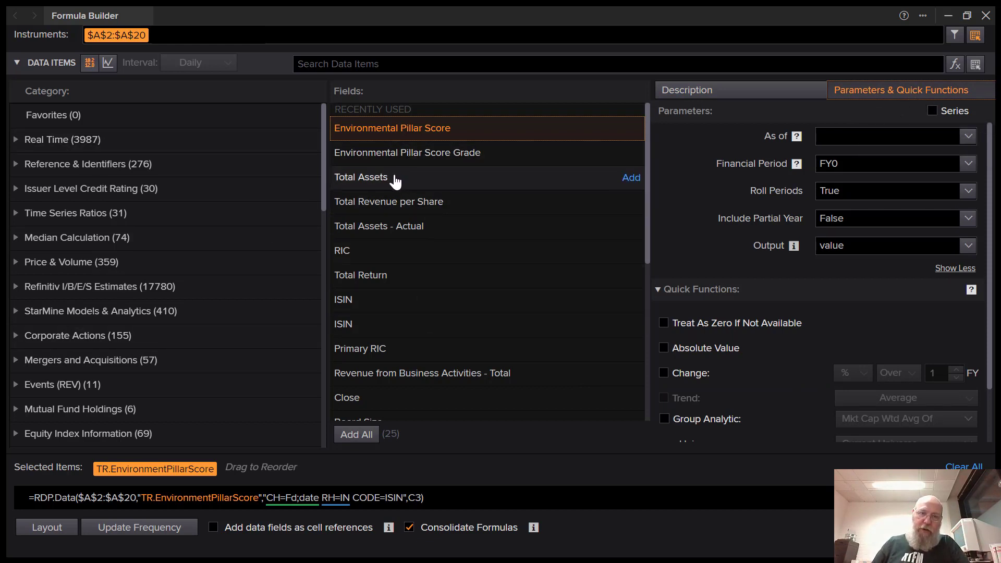
Turn the score into a series with a Start-End date range.
click(932, 111)
click(795, 132)
click(728, 137)
click(730, 166)
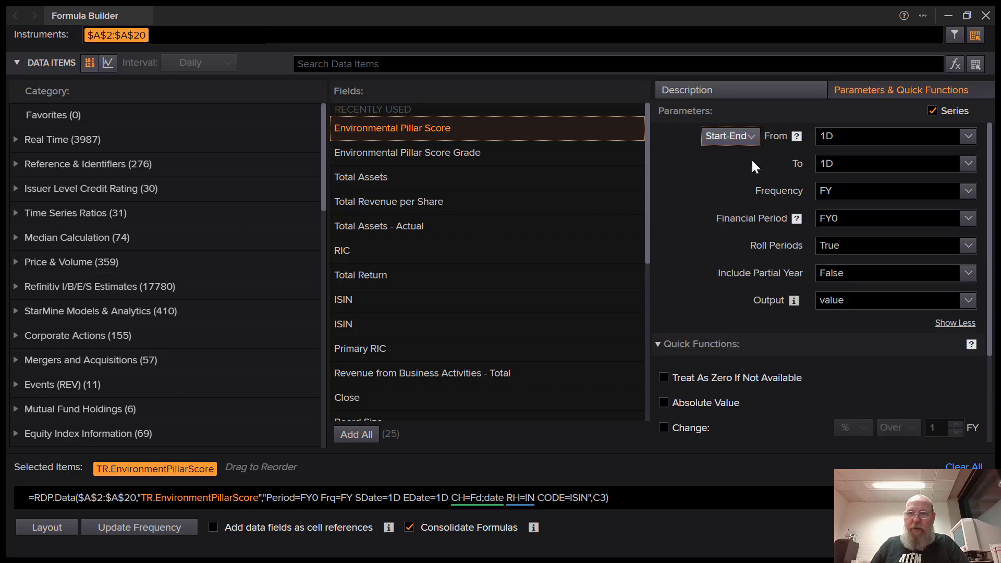
Set the series start date to 2021-01-01.
click(969, 137)
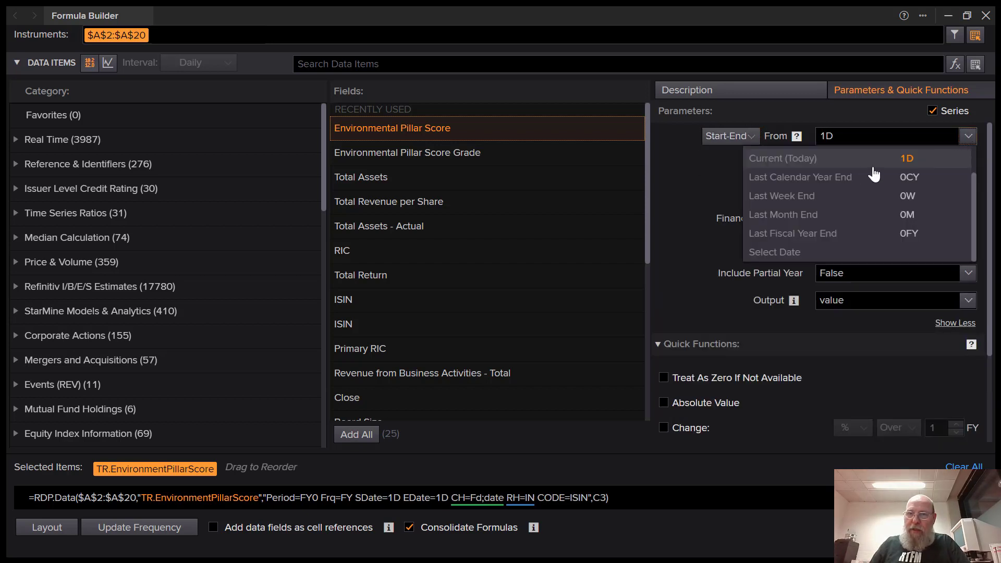
click(847, 253)
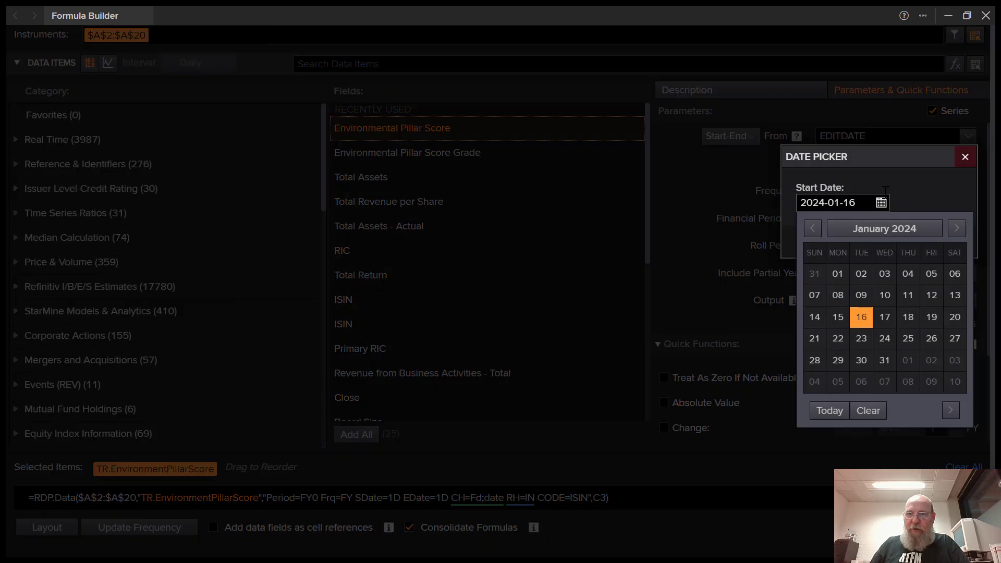
click(879, 230)
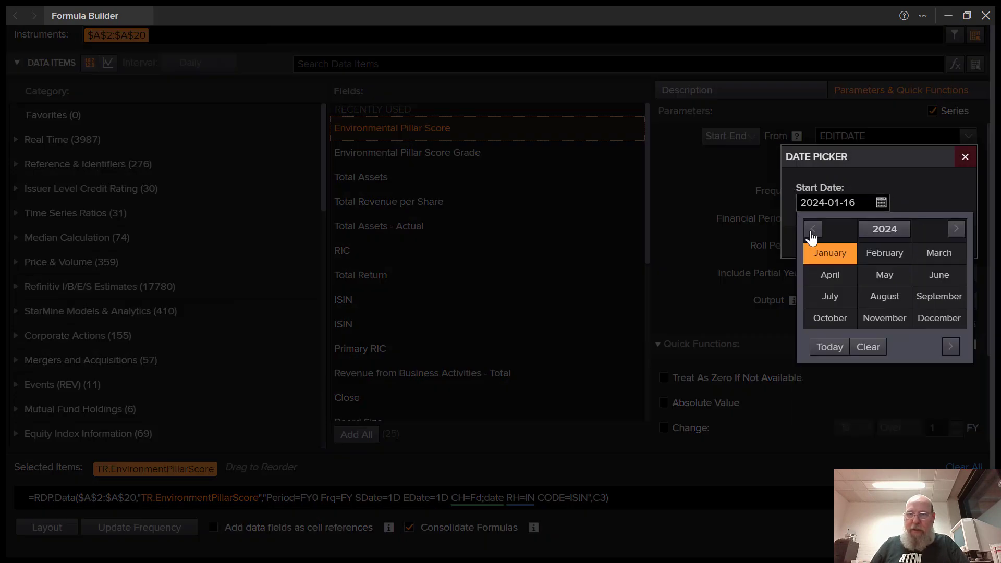
click(813, 229)
click(813, 229)
click(813, 229)
click(839, 255)
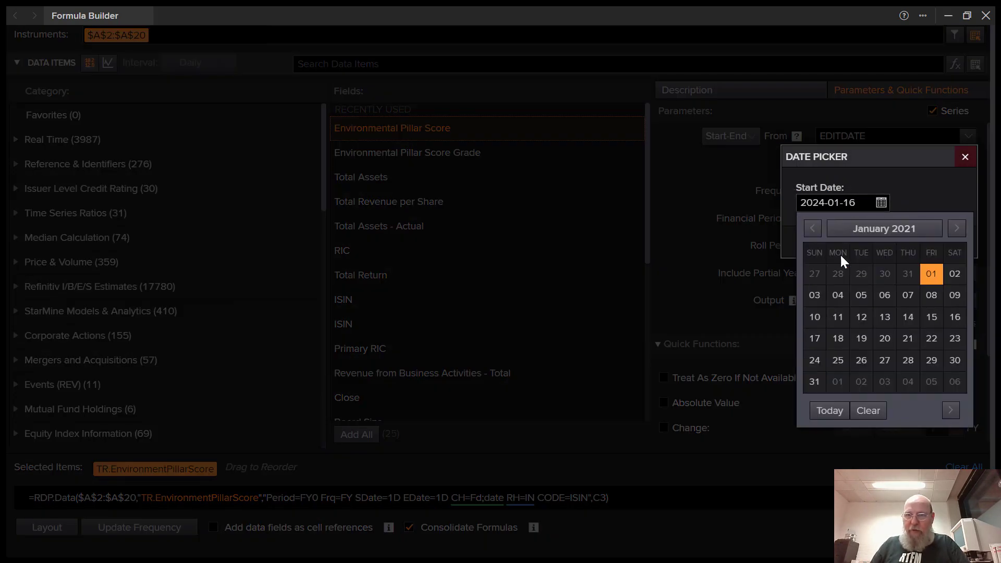
click(929, 271)
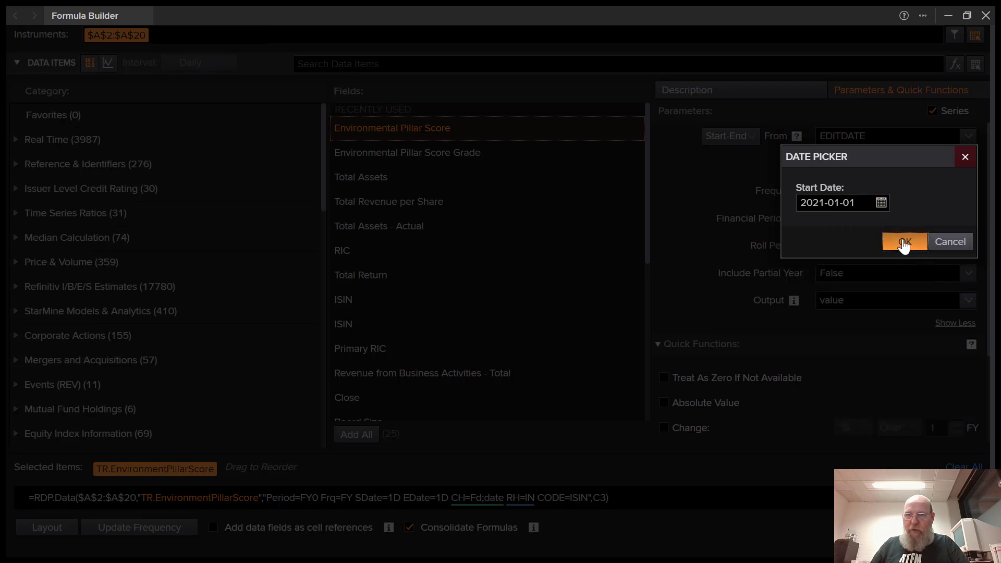
click(904, 245)
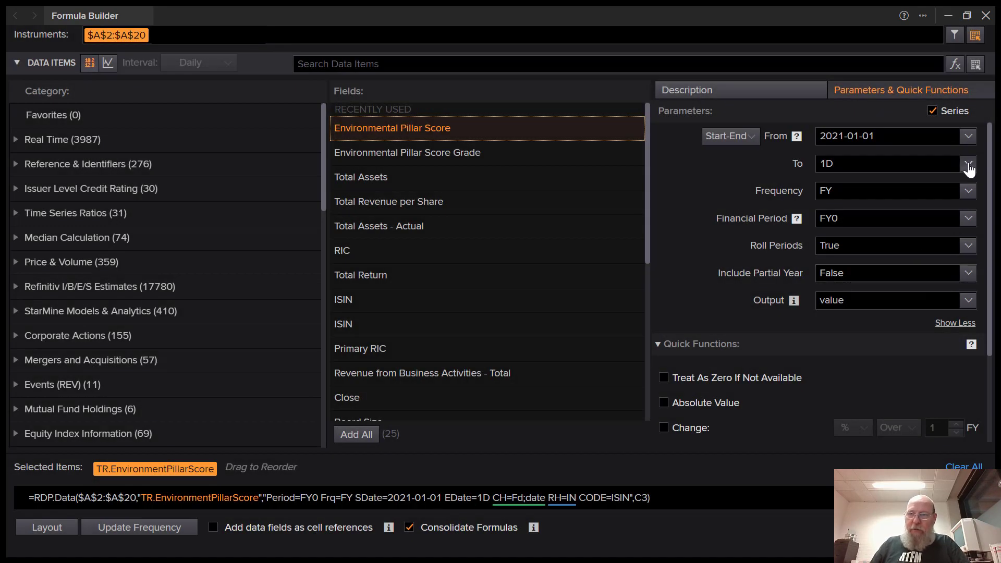
Set the series end date to 2023-12-31.
click(968, 163)
scroll(883, 268, down, 3)
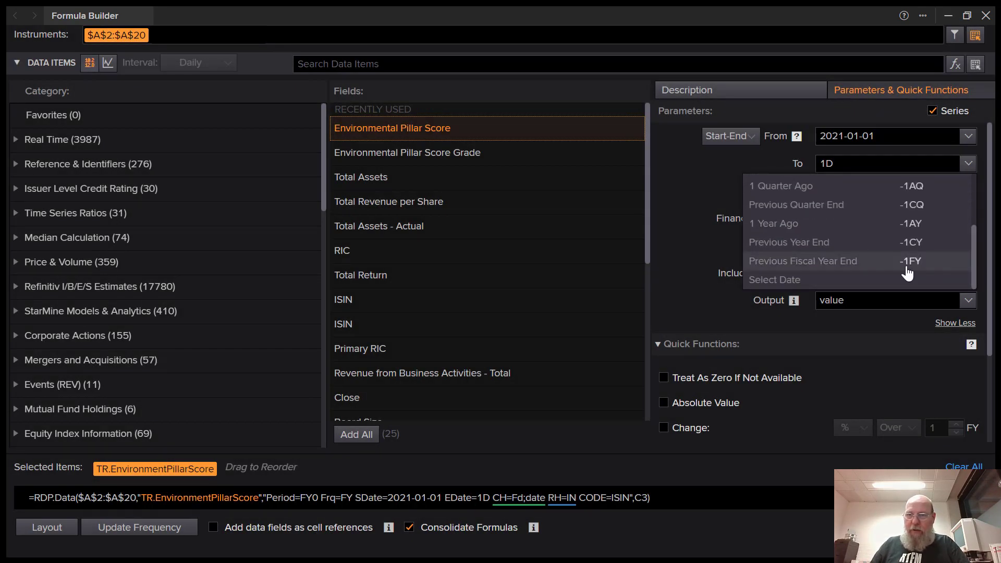
click(886, 277)
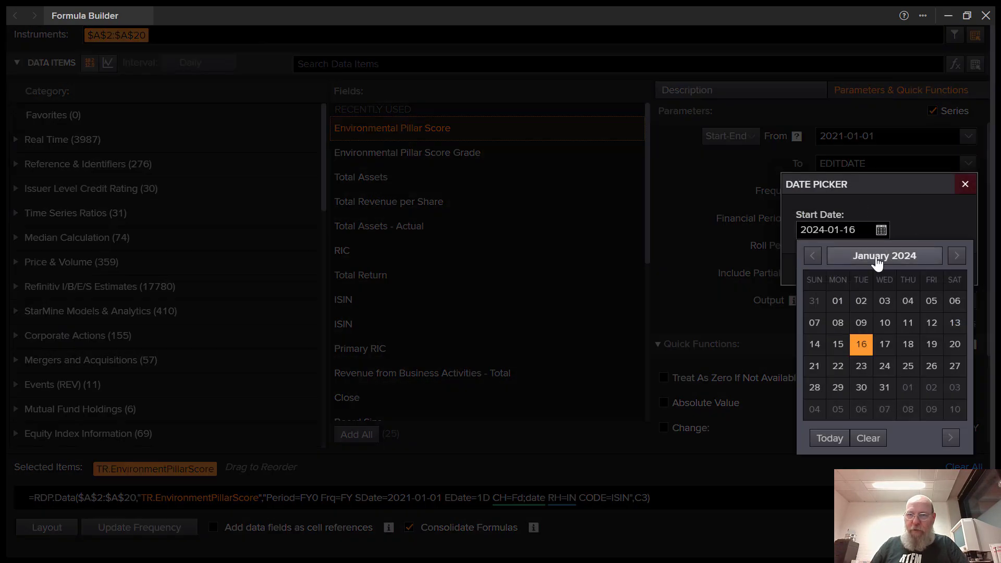
click(880, 257)
click(895, 284)
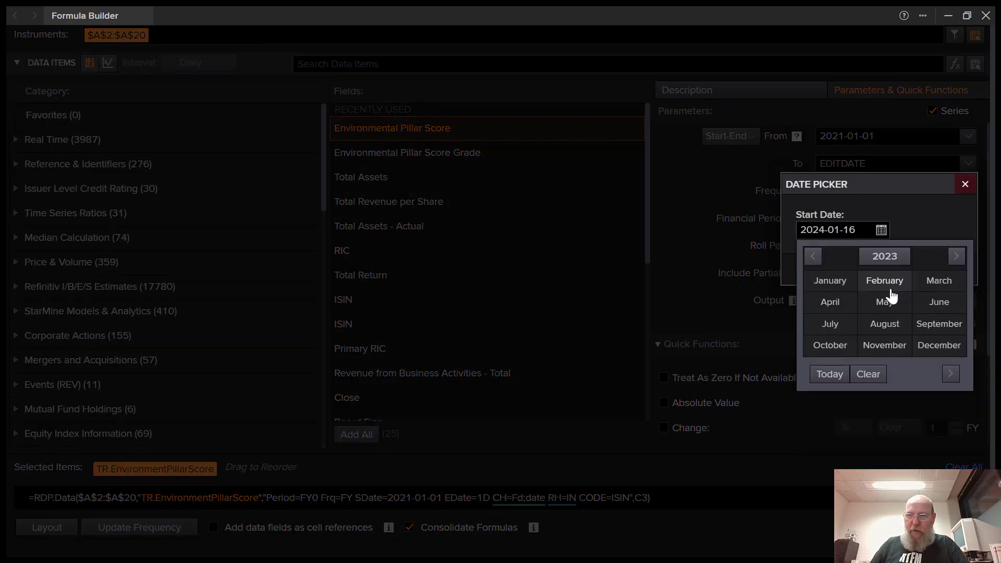
click(941, 347)
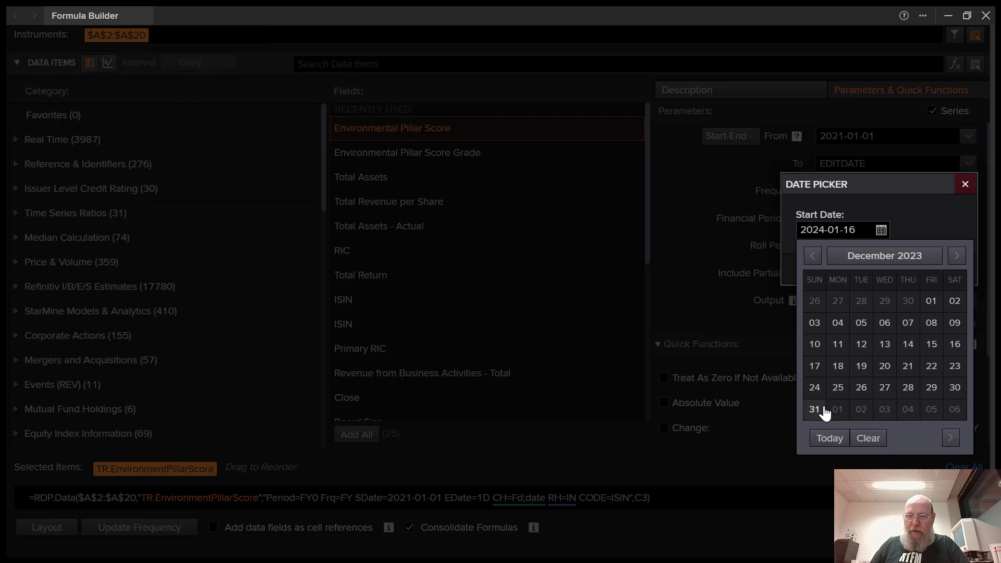
click(815, 409)
click(906, 270)
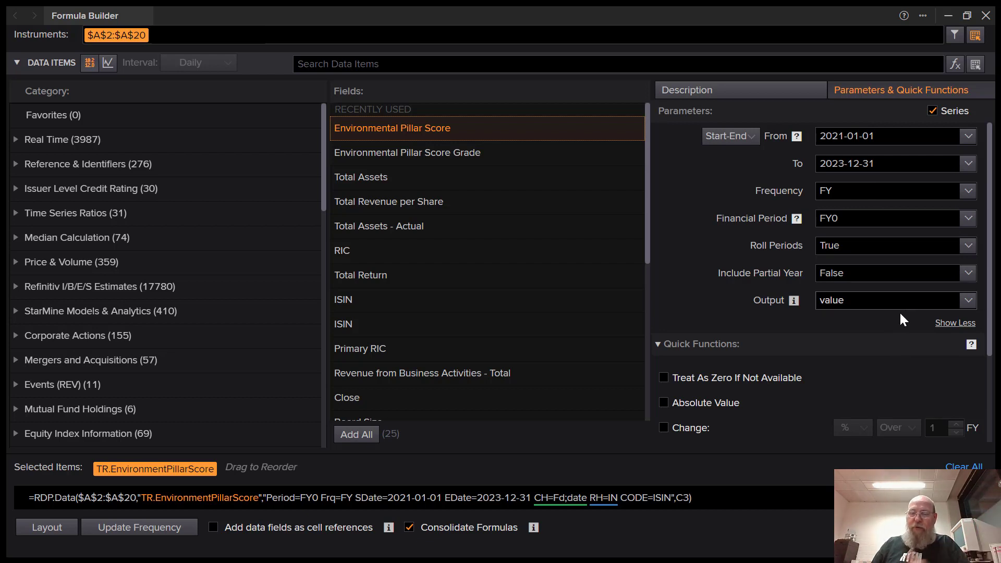
scroll(991, 371, down, 2)
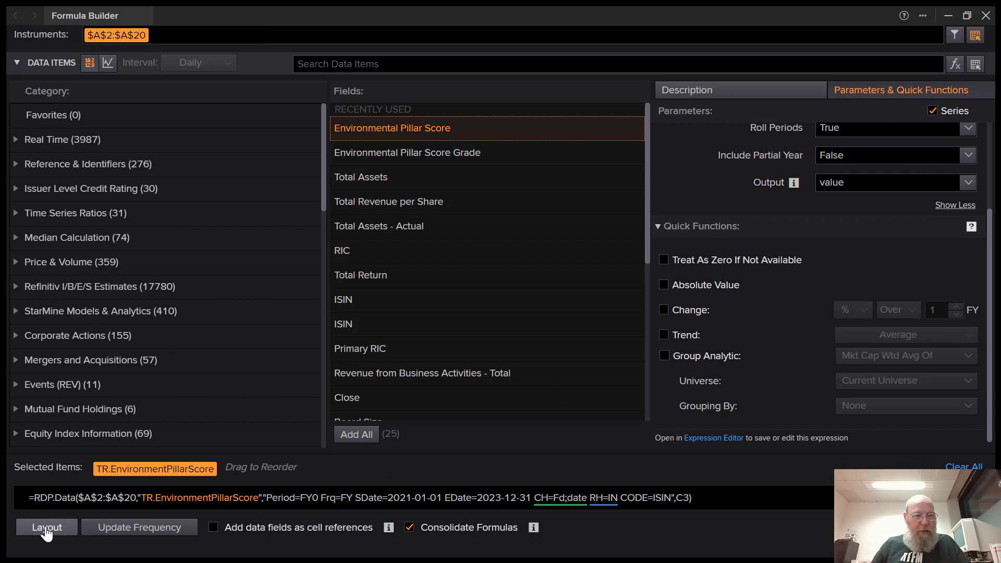
In the layout, move Date from columns to rows under Instrument and enlarge the preview.
click(47, 531)
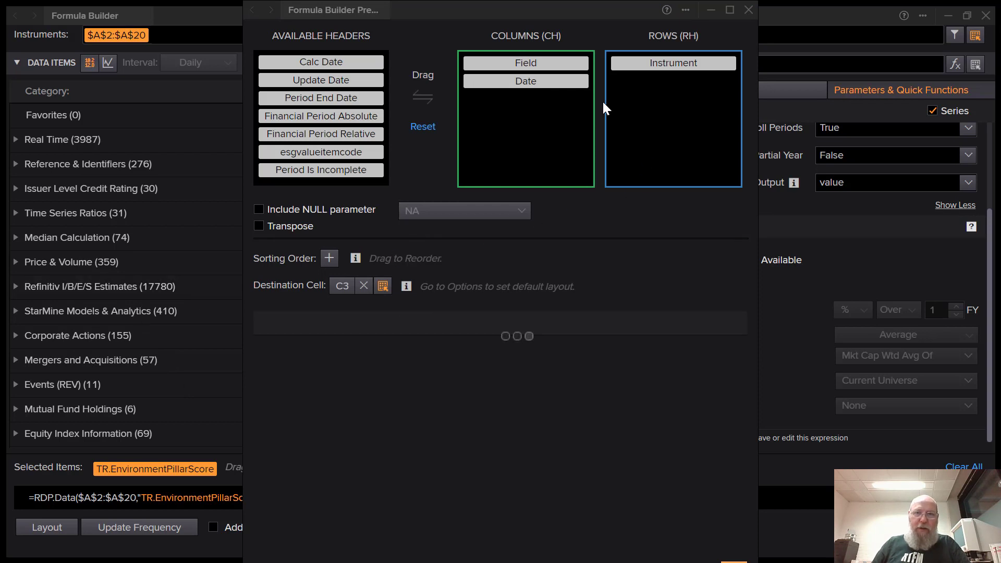
drag(547, 86, 673, 83)
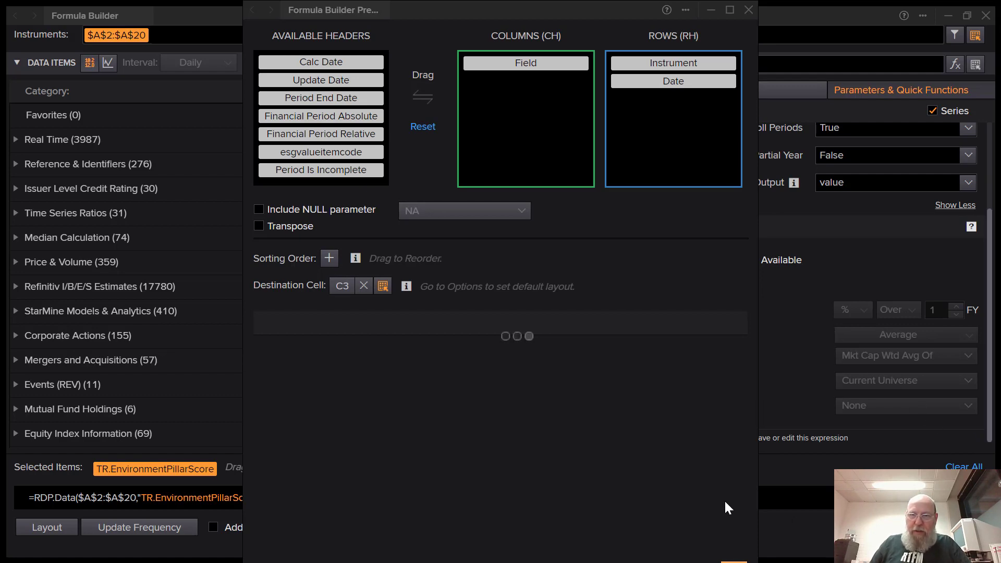
click(730, 10)
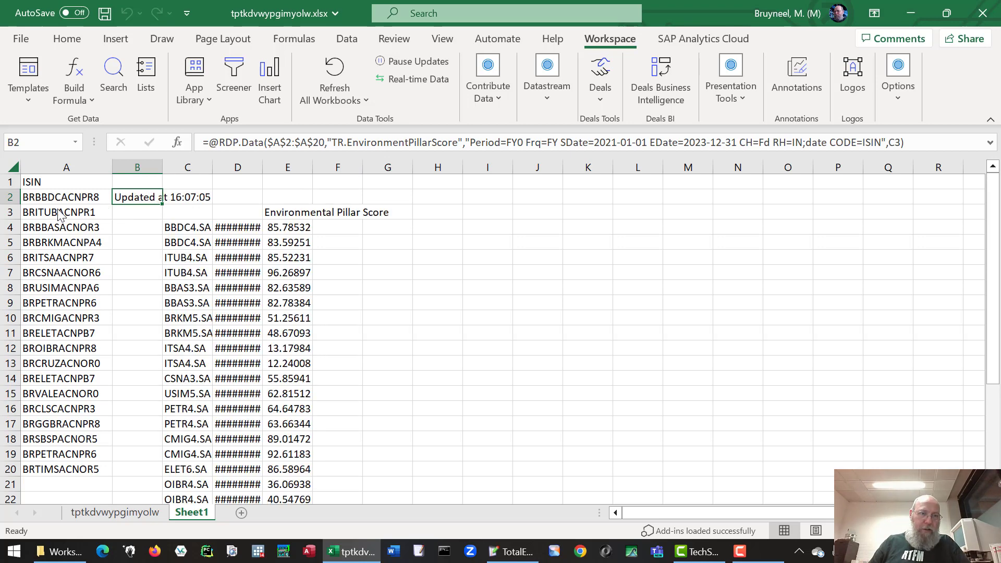
Widen column D so year-end dates like 12/31/2021 show fully.
click(251, 168)
drag(262, 168, 285, 167)
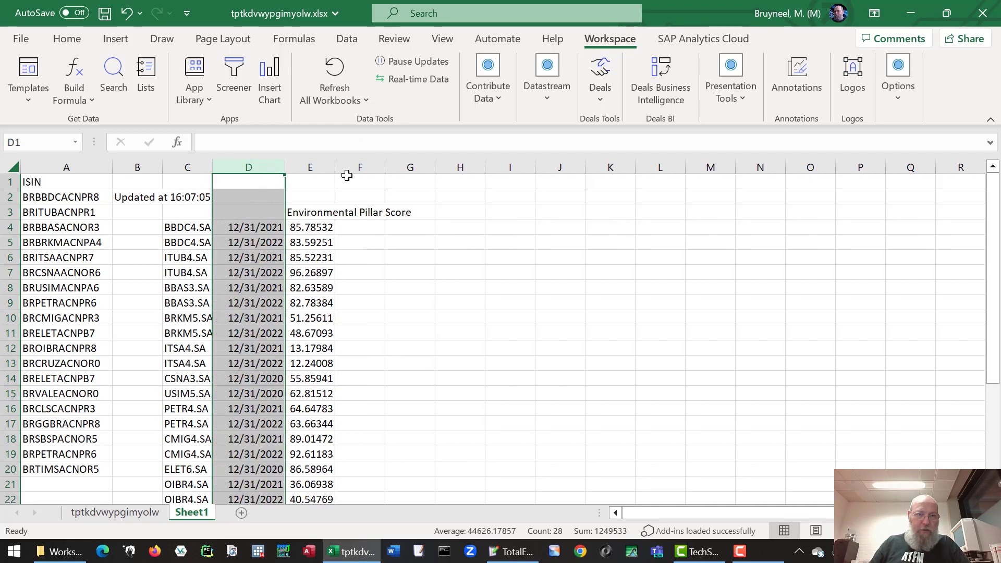